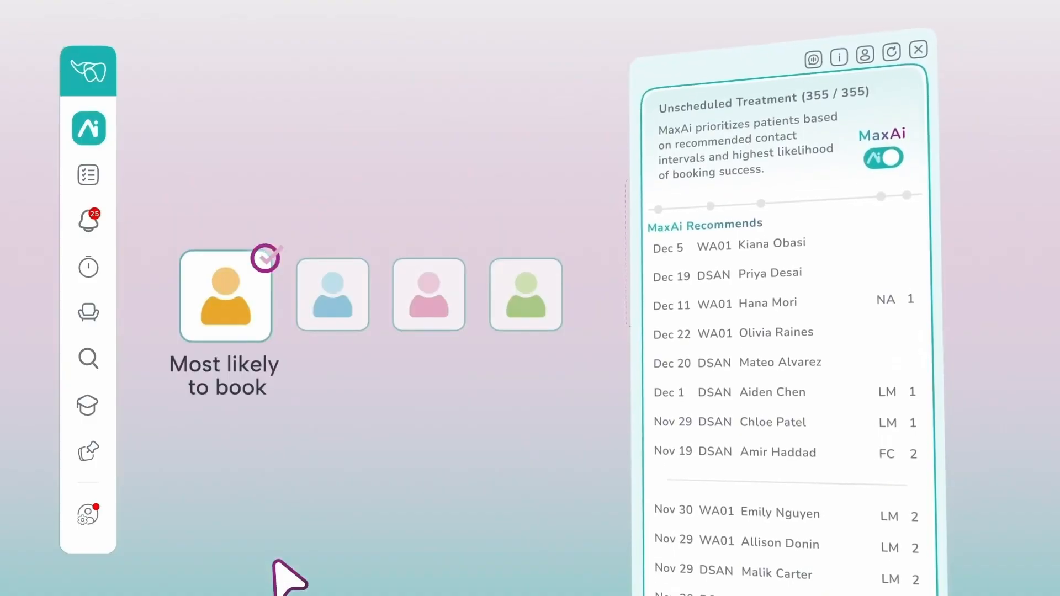
pyautogui.click(97, 270)
pyautogui.write('Patient is available for a')
pyautogui.click(369, 433)
pyautogui.write('g')
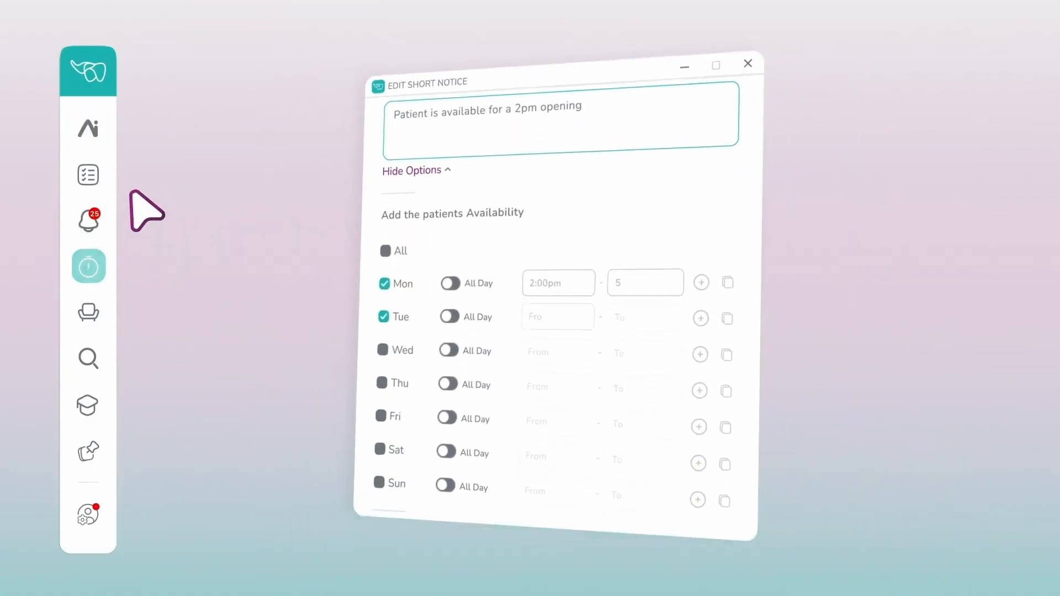
pyautogui.click(98, 176)
pyautogui.click(543, 233)
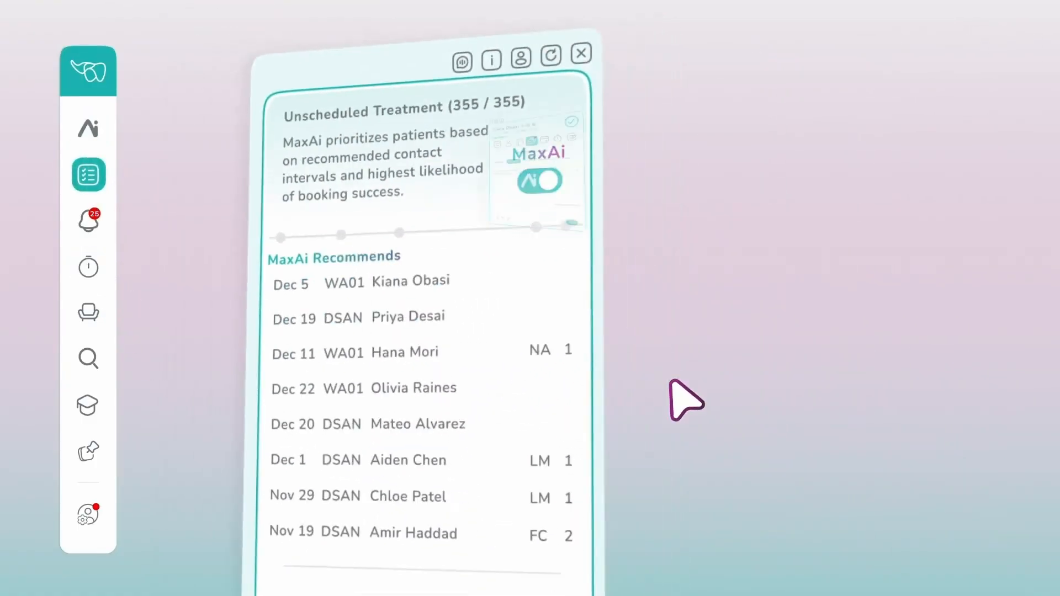
pyautogui.write('This is a reminder of your appointment on Thursday at 9:30 AM. See you soon!')
pyautogui.click(962, 499)
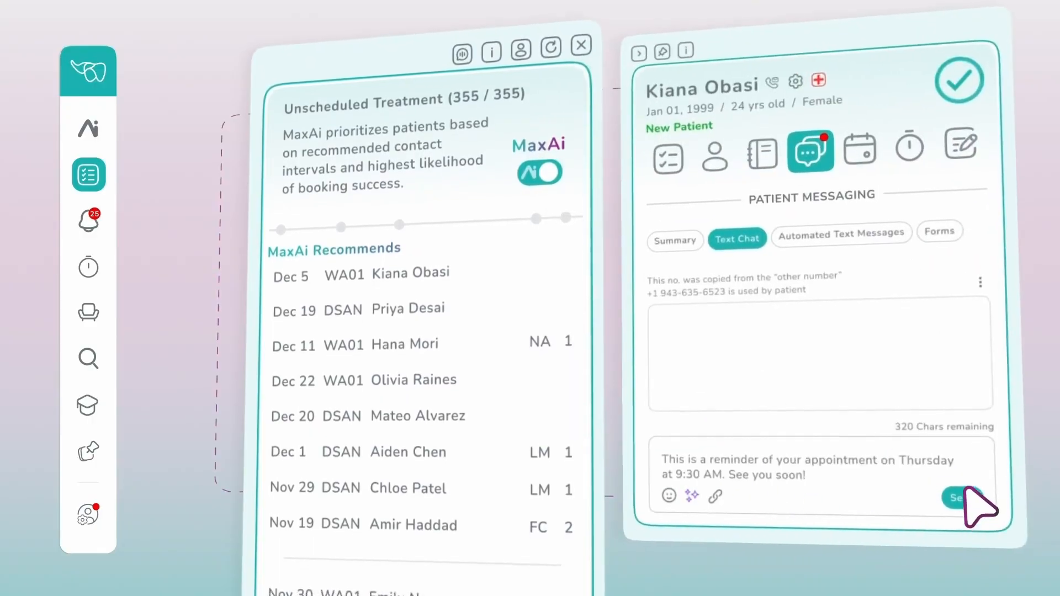
pyautogui.click(451, 153)
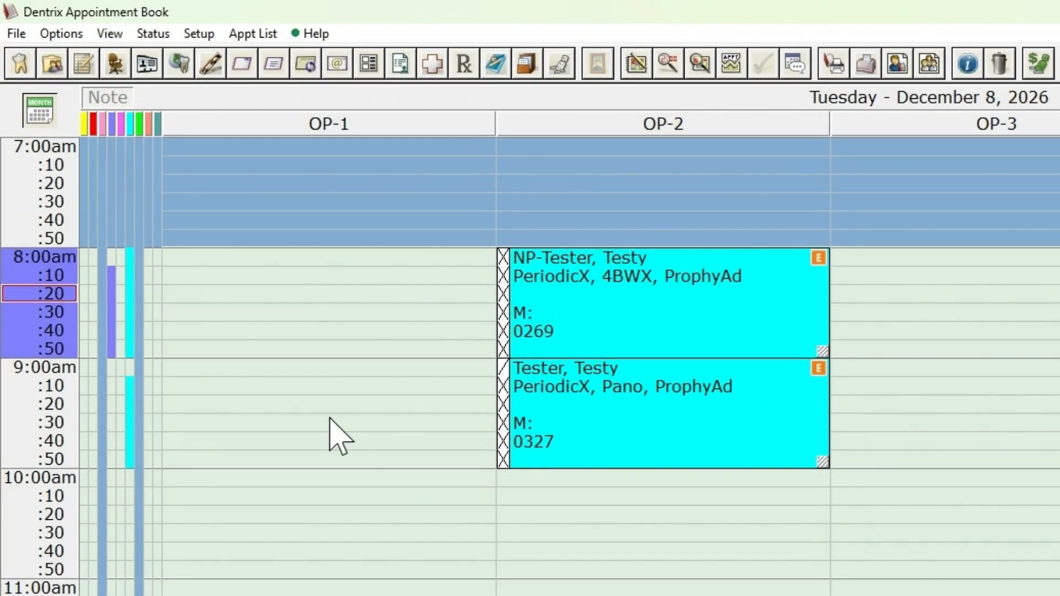
# - Start creating a new appointment book view
pyautogui.click(108, 33)
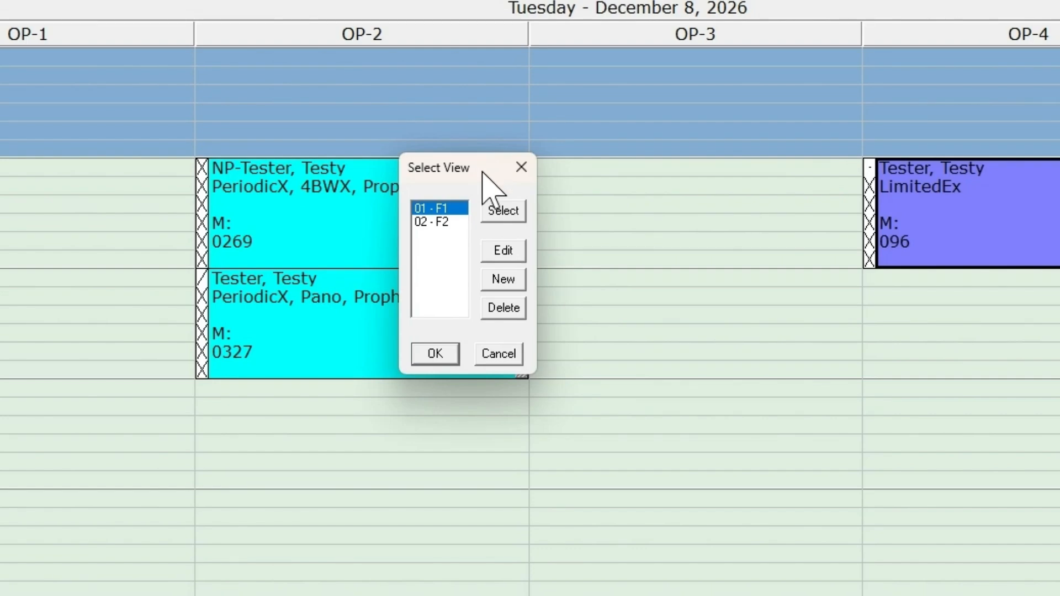
pyautogui.click(503, 279)
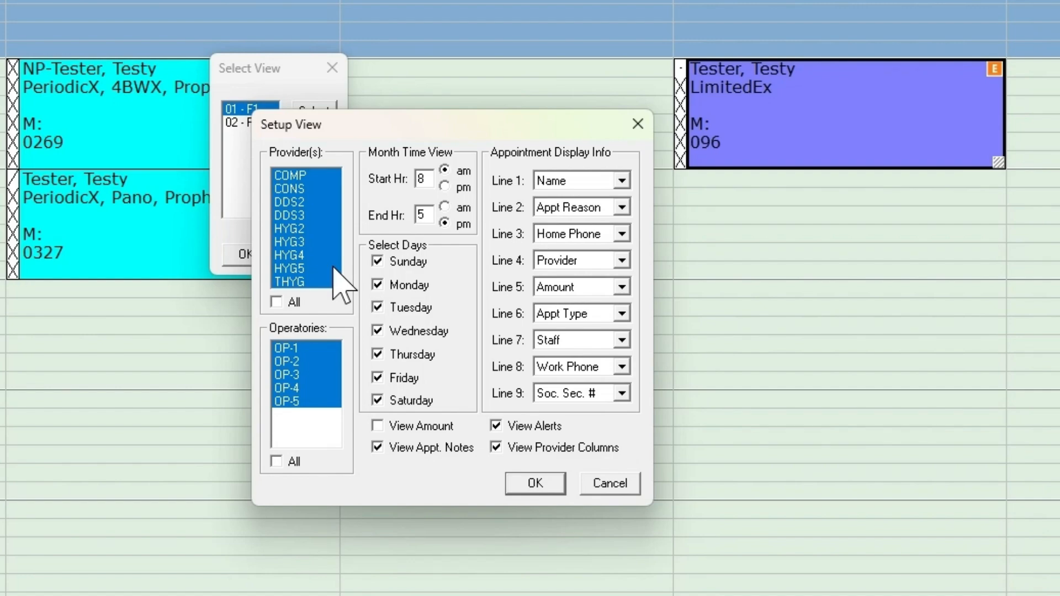
# - Exclude providers HYG3, CONS, HYG2 and DDS3 from the new view
pyautogui.click(308, 242)
pyautogui.click(305, 188)
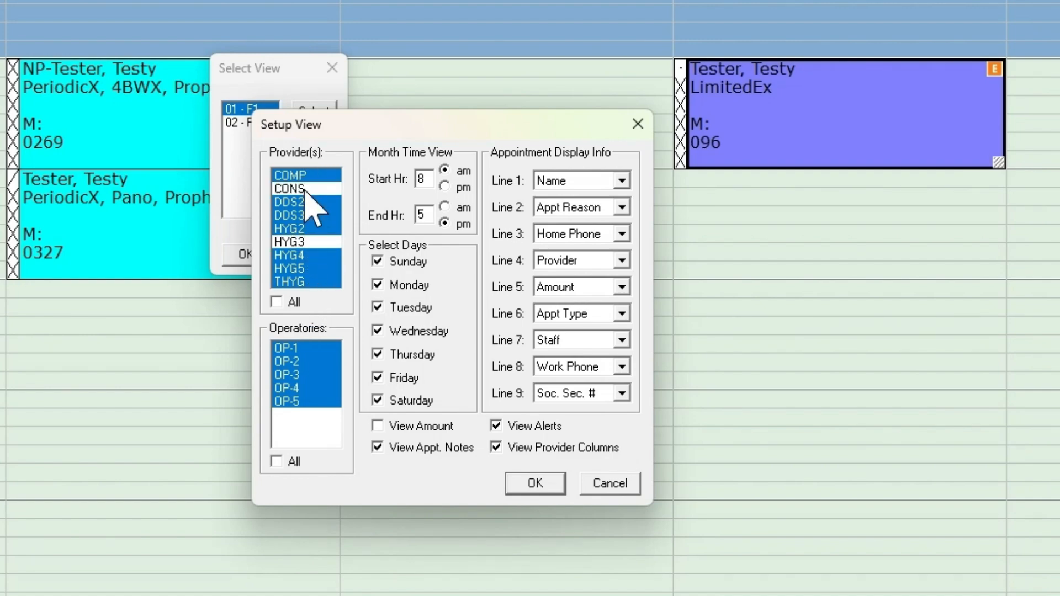
pyautogui.click(307, 229)
pyautogui.click(307, 215)
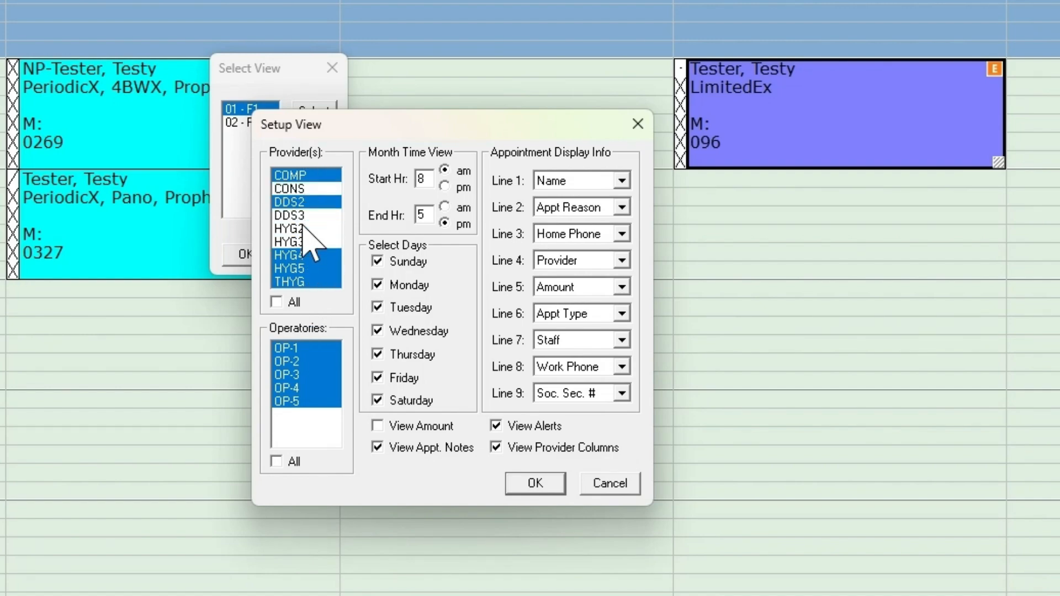
# - Include all providers in the new view and exclude Friday, Saturday and Sunday from its days
pyautogui.click(297, 303)
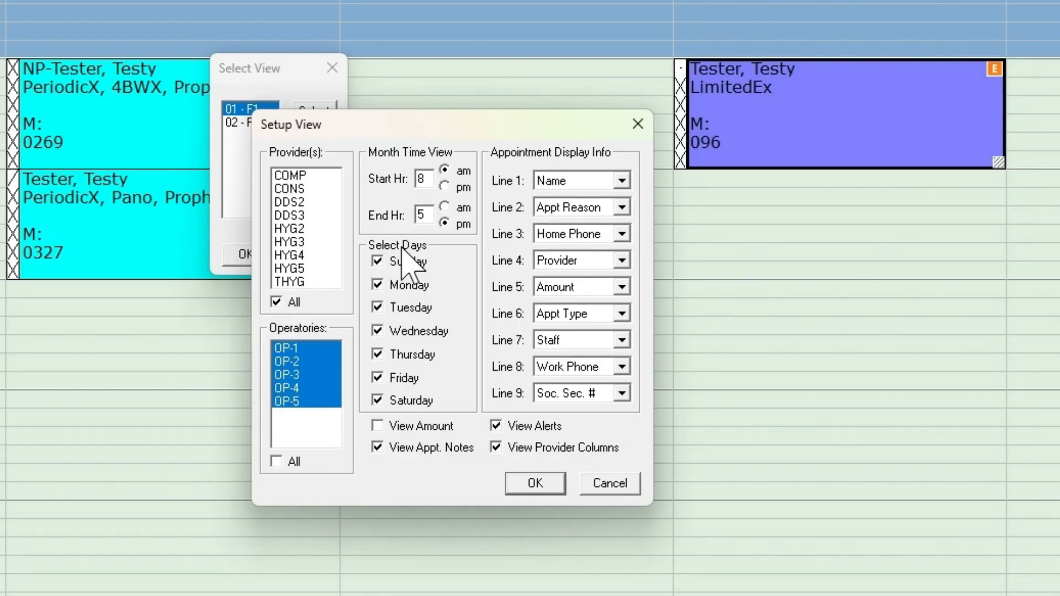
pyautogui.click(411, 380)
pyautogui.click(426, 402)
pyautogui.click(409, 260)
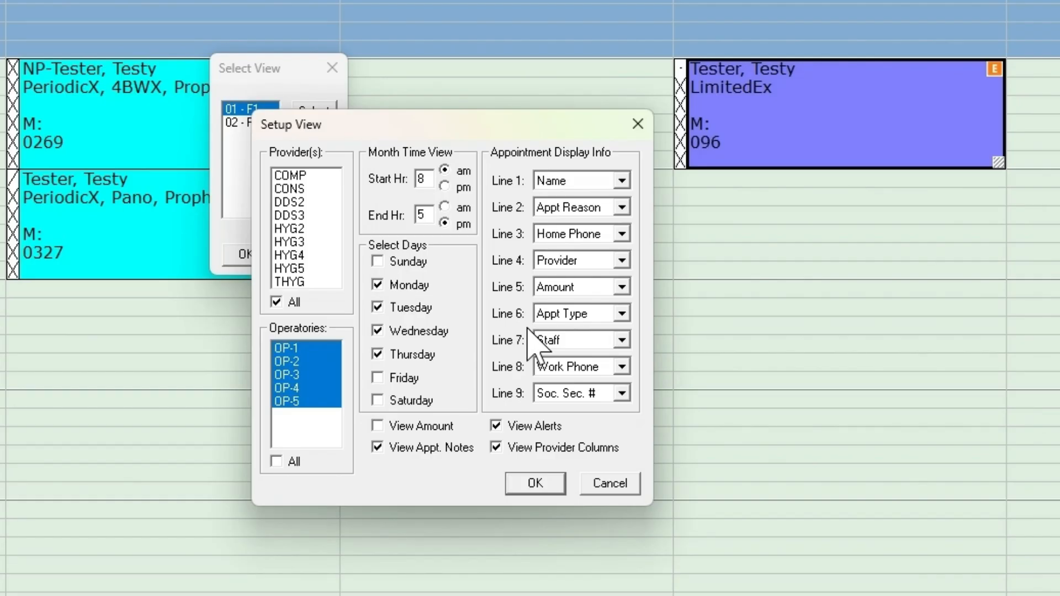
# - Examine the information options available for appointment display lines 4 and 5
pyautogui.click(605, 262)
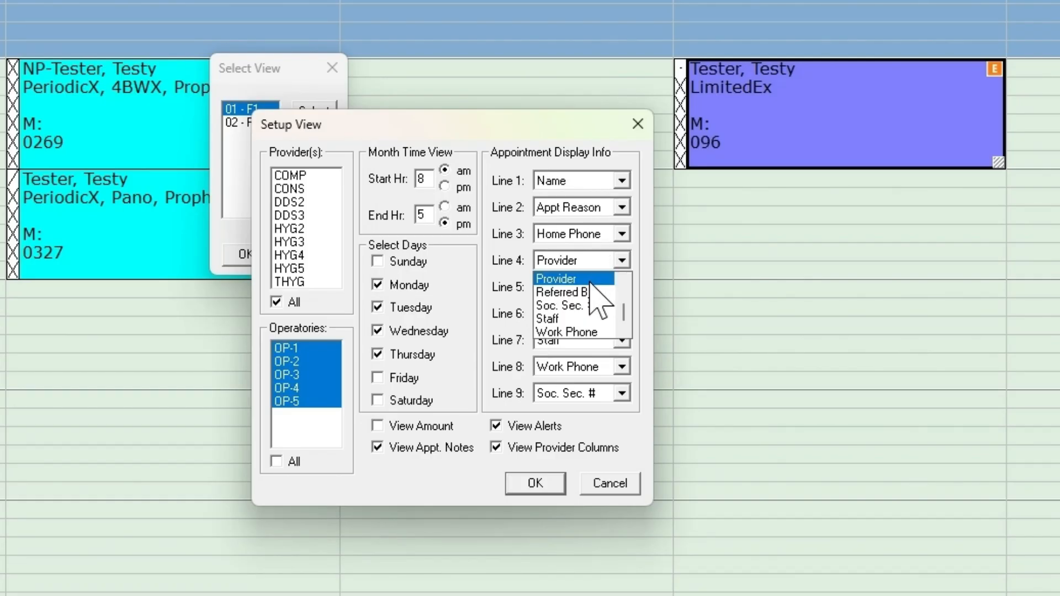
pyautogui.scroll(1, 591, 316)
pyautogui.scroll(3, 591, 320)
pyautogui.scroll(1, 590, 320)
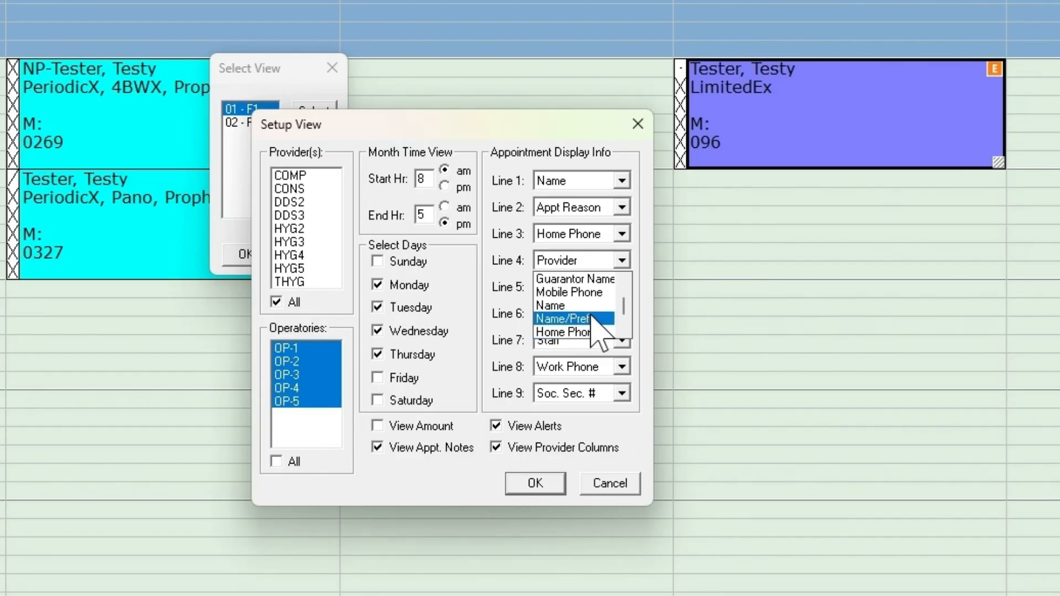
pyautogui.scroll(5, 596, 331)
pyautogui.scroll(1, 591, 320)
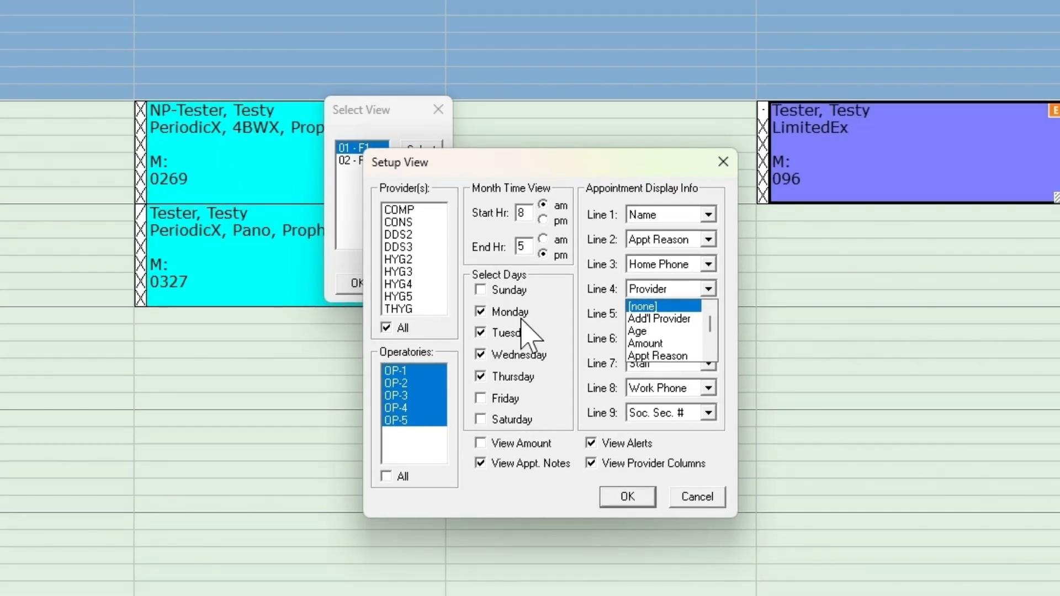
pyautogui.click(612, 287)
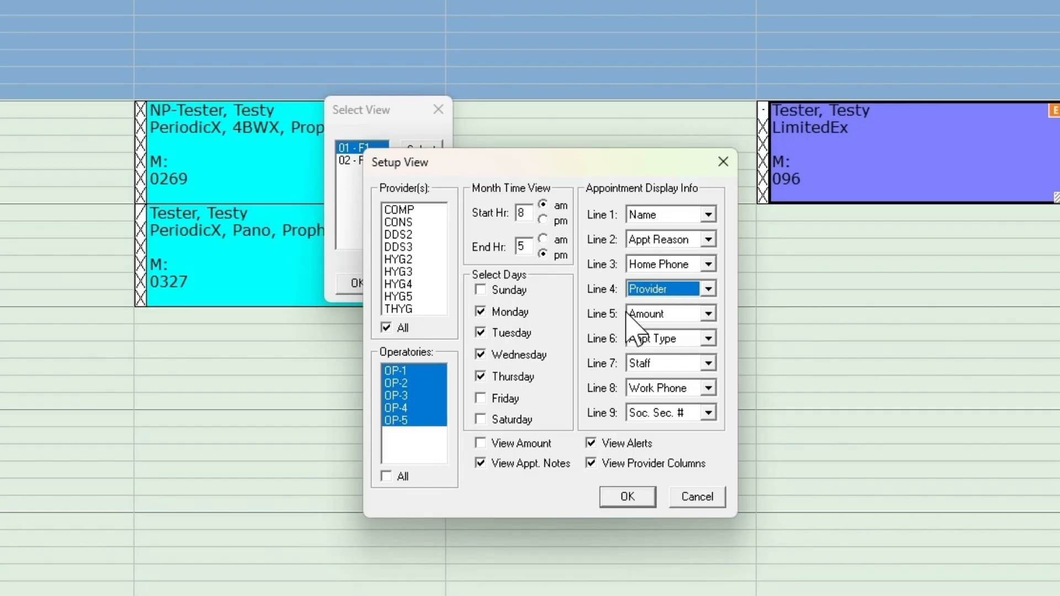
pyautogui.click(650, 315)
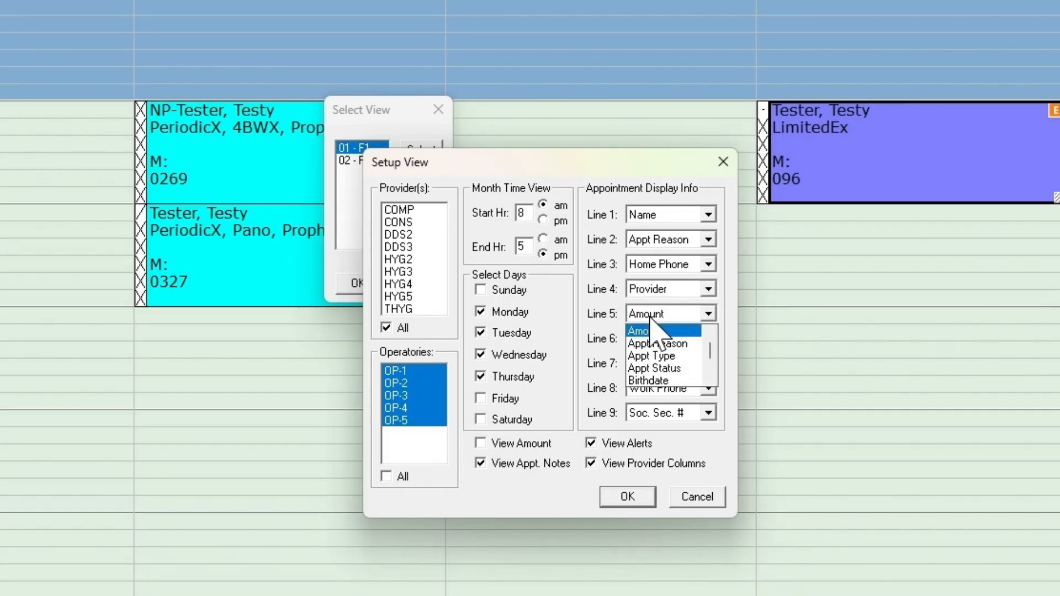
pyautogui.click(651, 317)
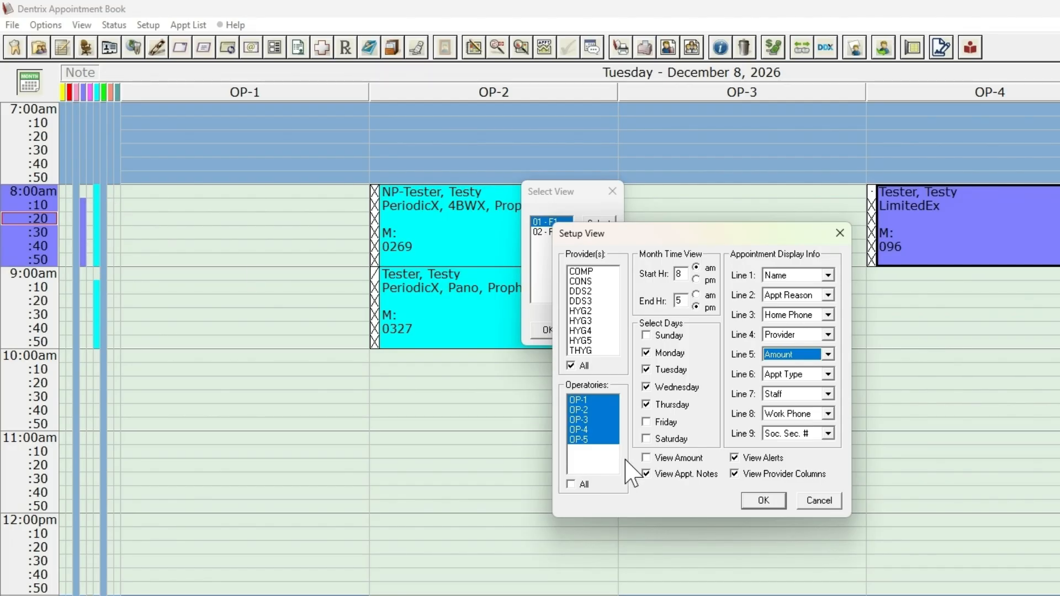
# - Turn off the provider columns in the new view and save it
pyautogui.click(749, 474)
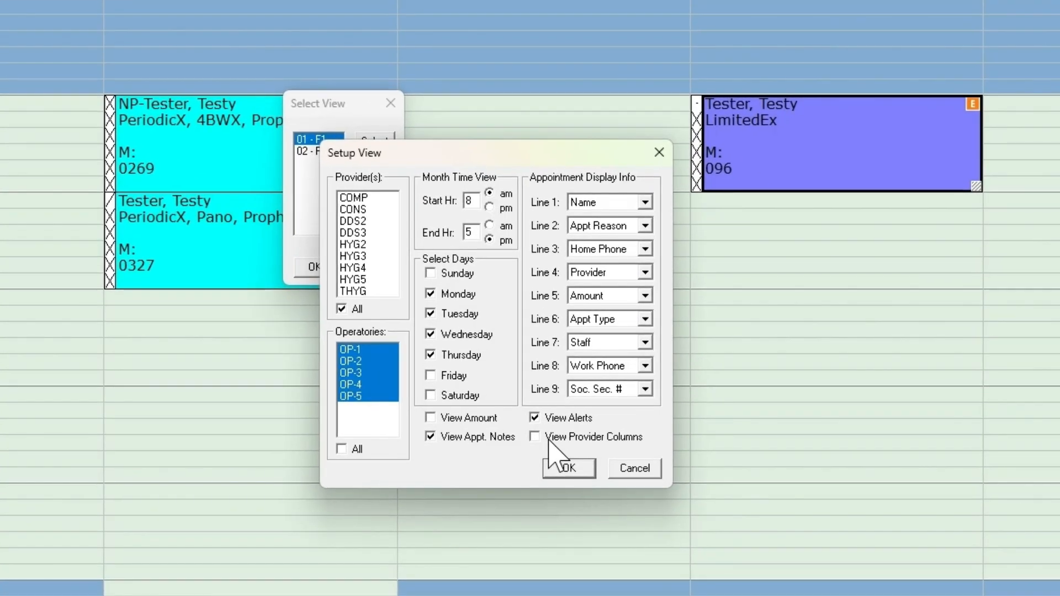
pyautogui.click(569, 469)
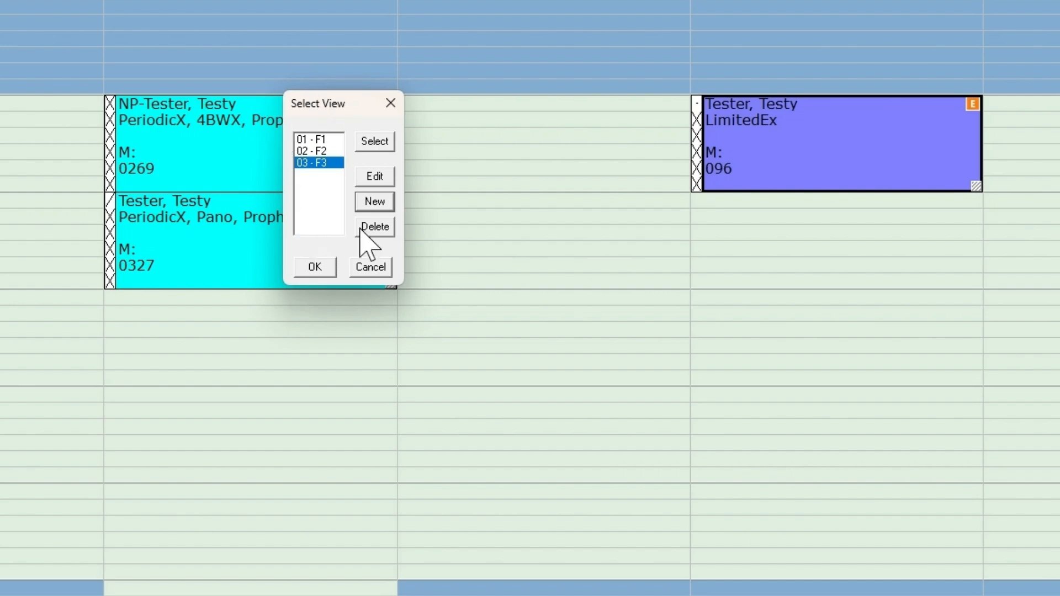
# - Apply the new 03 - F3 view to the appointment book and close the view list
pyautogui.click(328, 150)
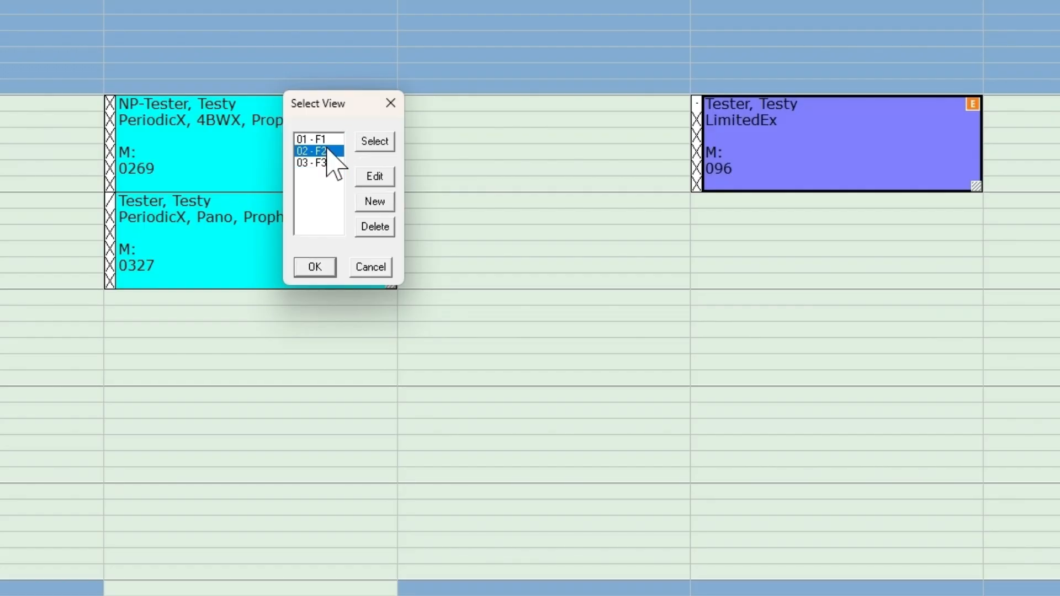
pyautogui.click(330, 162)
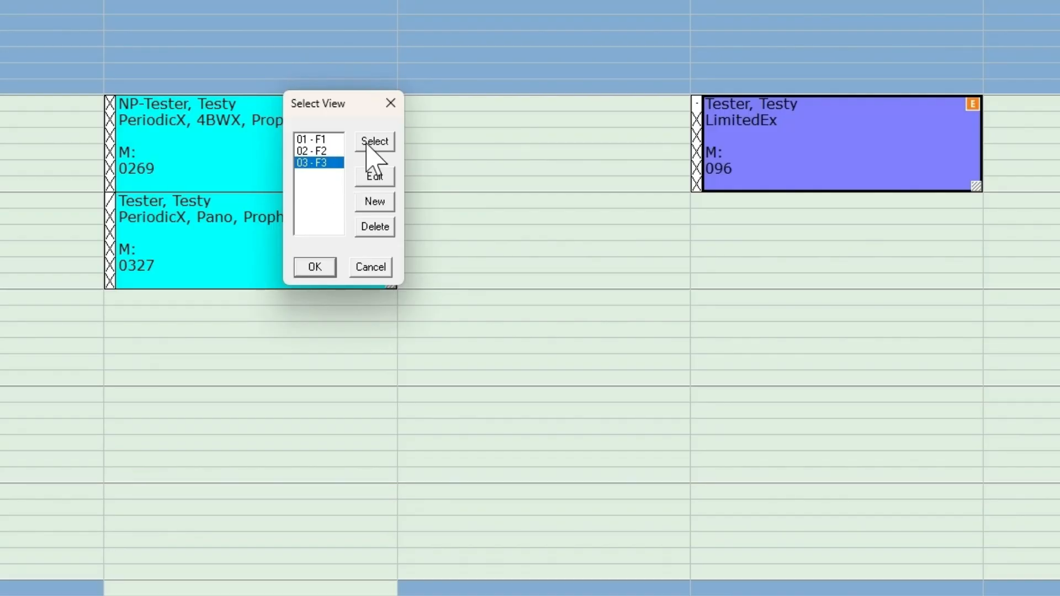
pyautogui.click(389, 103)
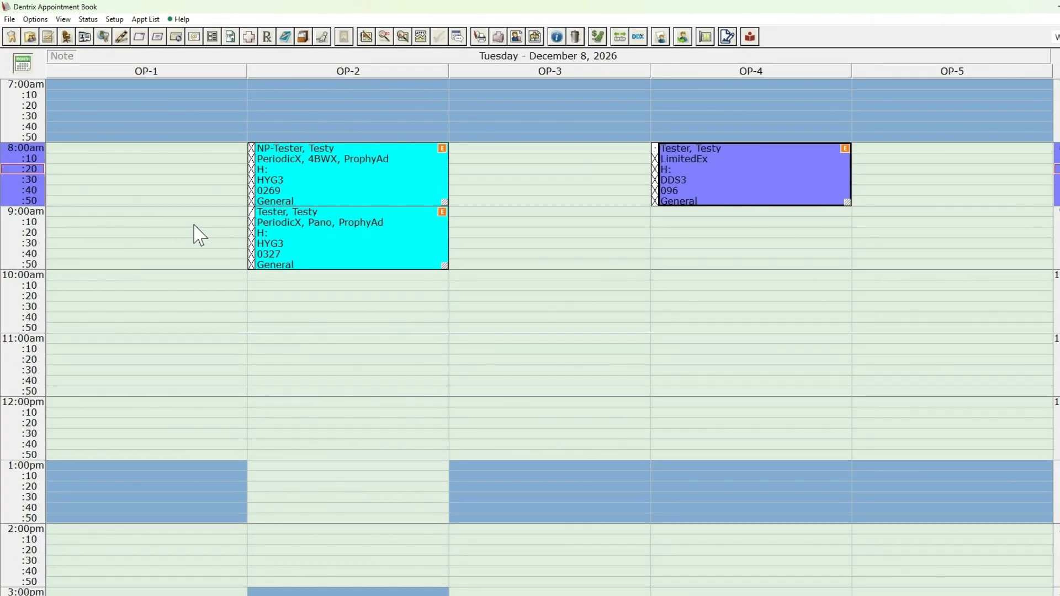
# - Switch the appointment book to the 01 - F1 view and from there to the 02 - F2 view
pyautogui.click(69, 25)
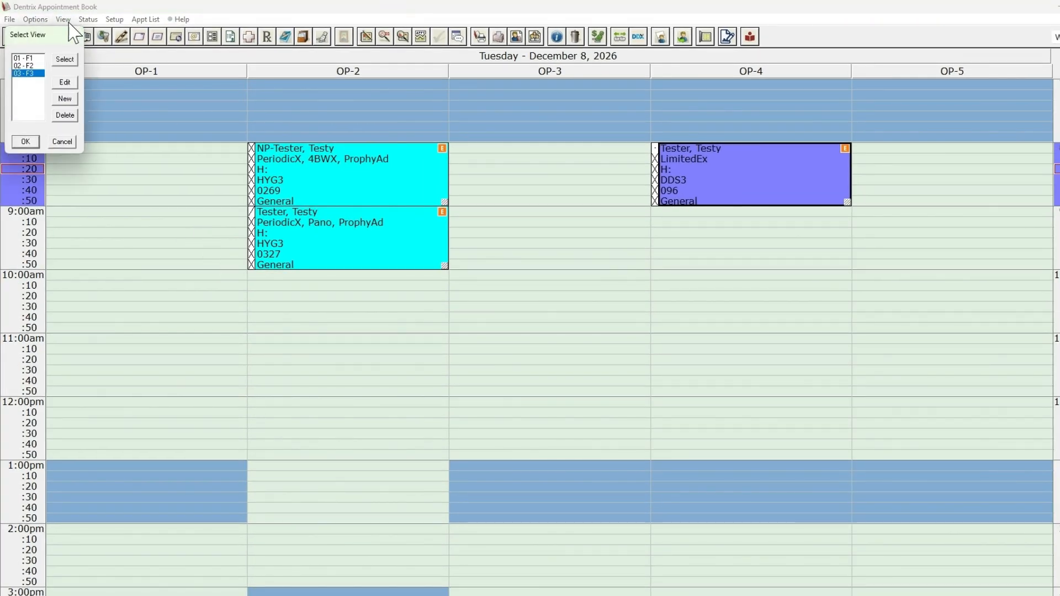
pyautogui.click(31, 65)
pyautogui.doubleClick(28, 58)
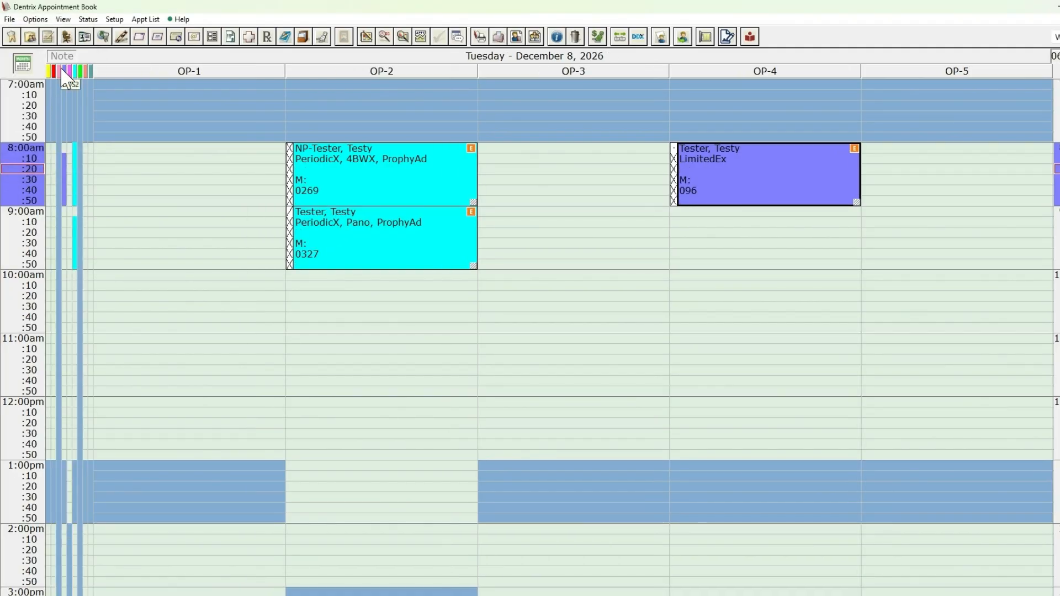
pyautogui.click(68, 19)
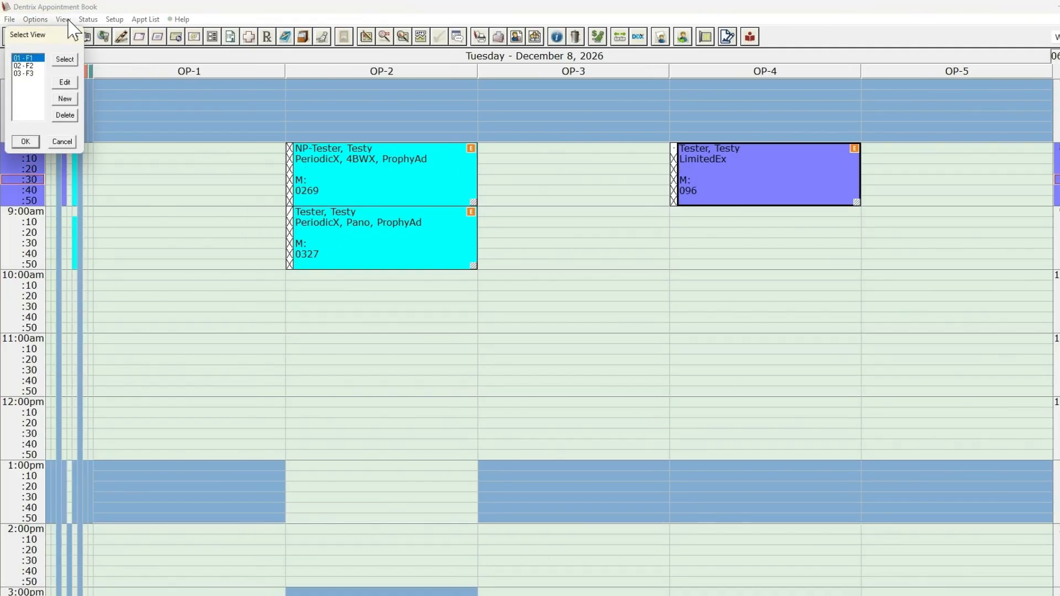
pyautogui.doubleClick(25, 66)
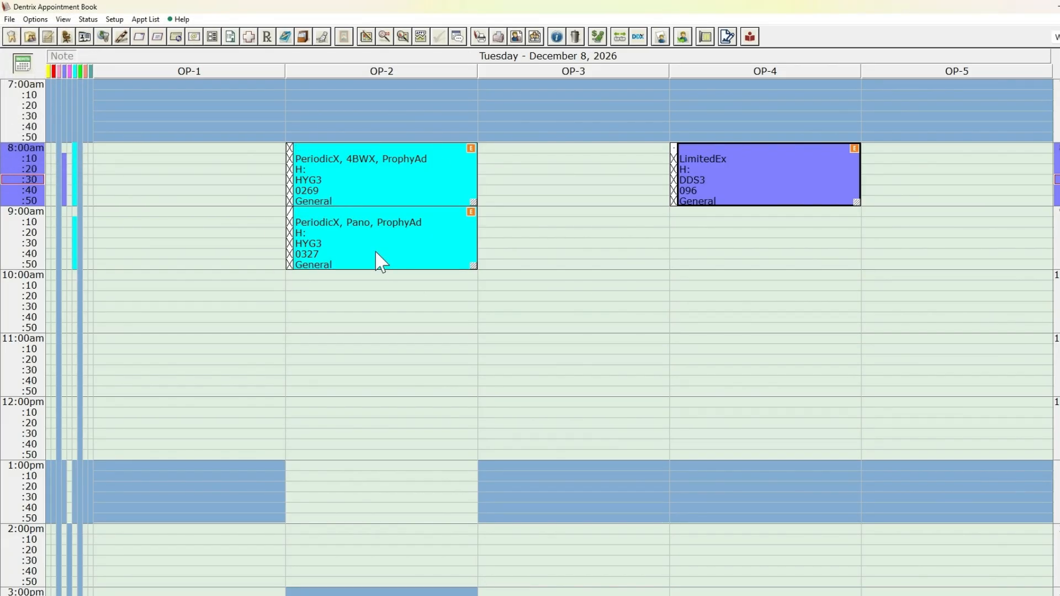
# - Open the settings of the 02 - F2 view for review and close them without changes
pyautogui.click(63, 21)
pyautogui.click(65, 83)
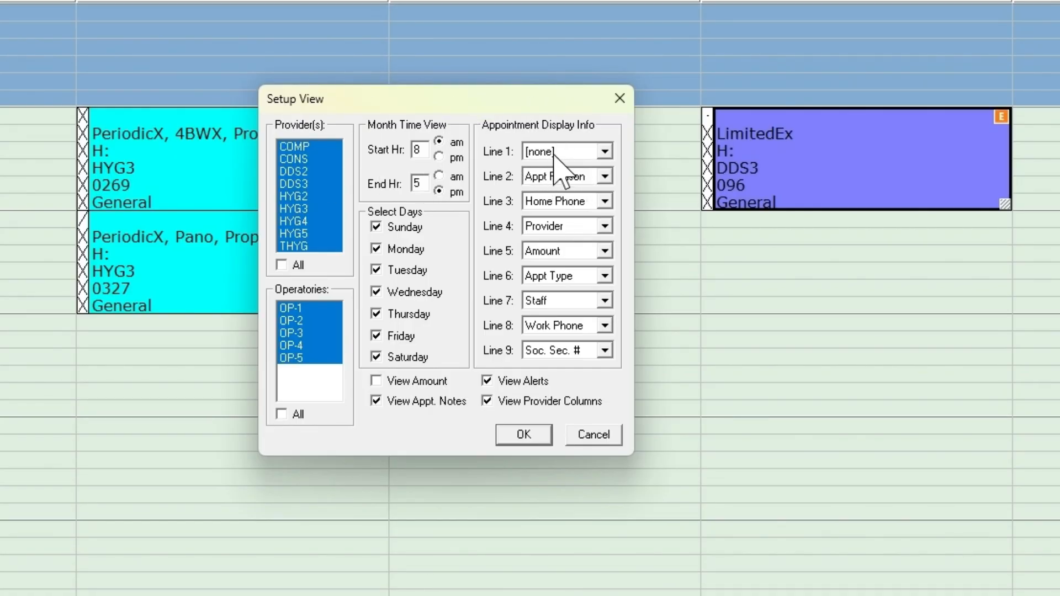
pyautogui.click(619, 99)
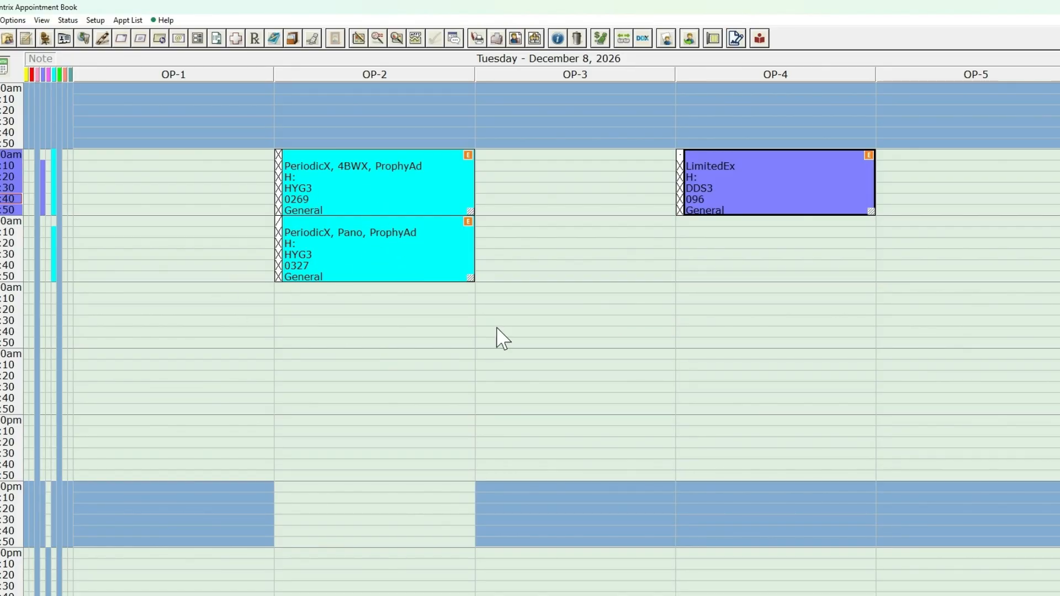
pyautogui.scroll(-1, 456, 78)
pyautogui.scroll(2, 438, 250)
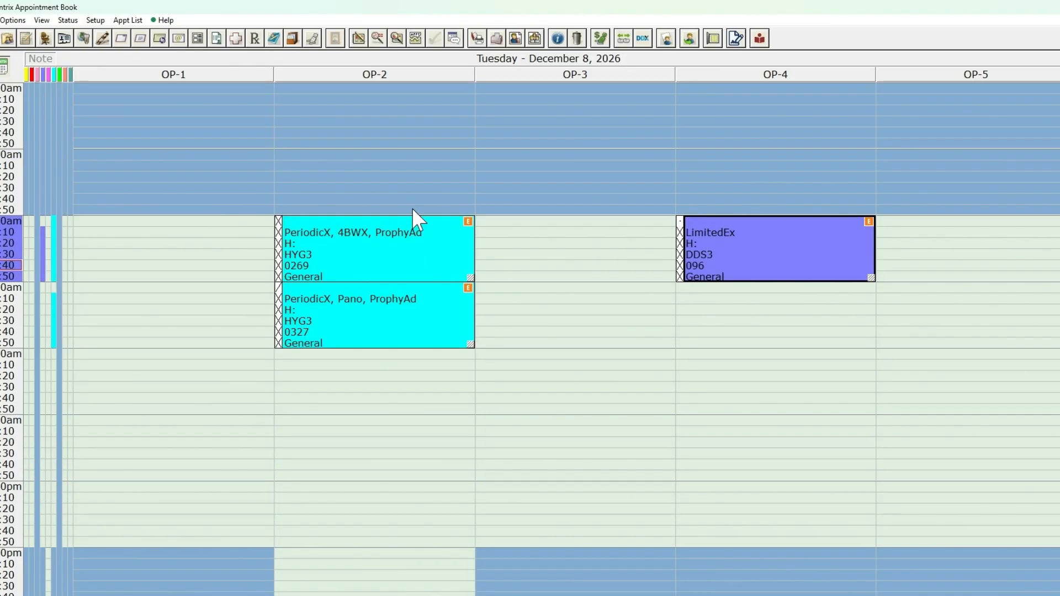